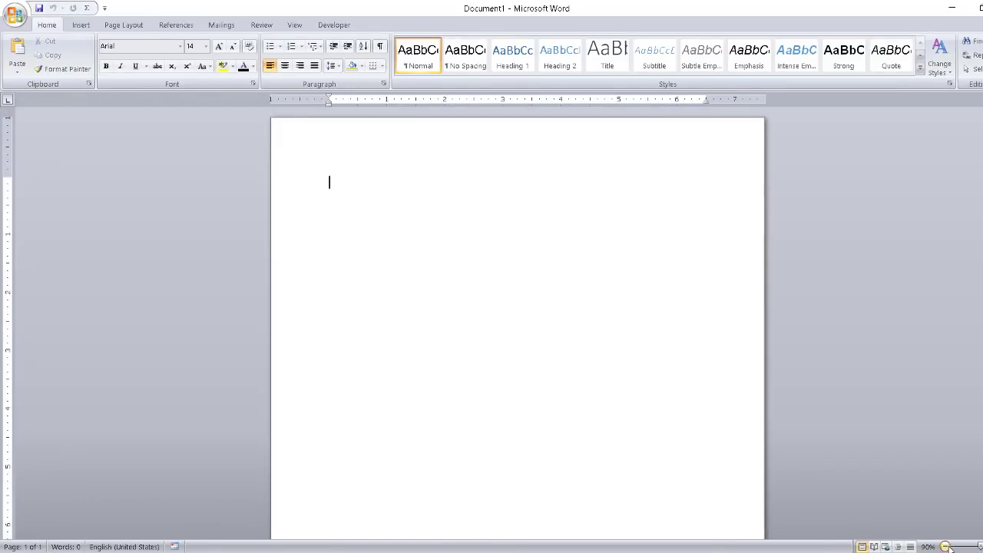
Step: Zoom the blank page out to about 40% so the whole page fits on screen
click(946, 546)
click(946, 546)
click(945, 546)
click(946, 546)
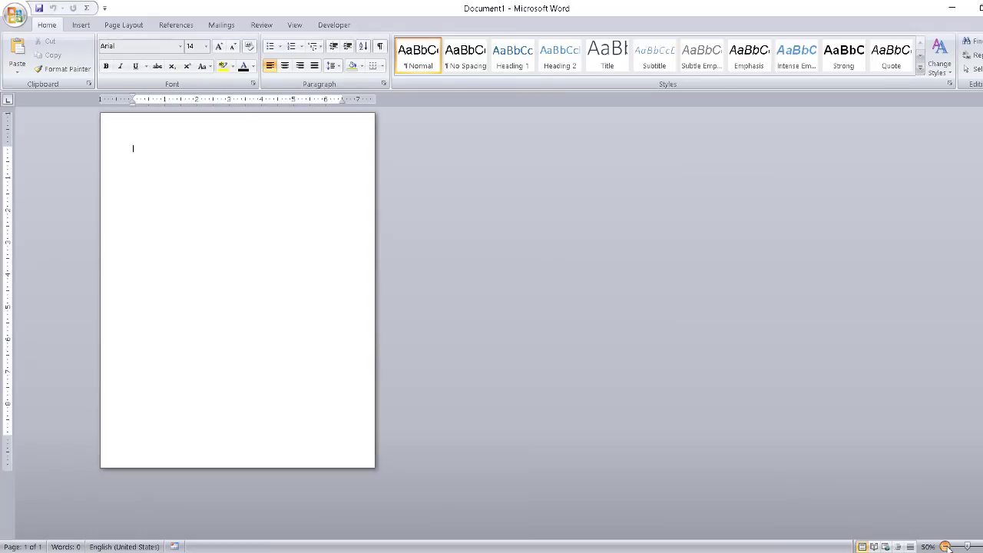
click(945, 546)
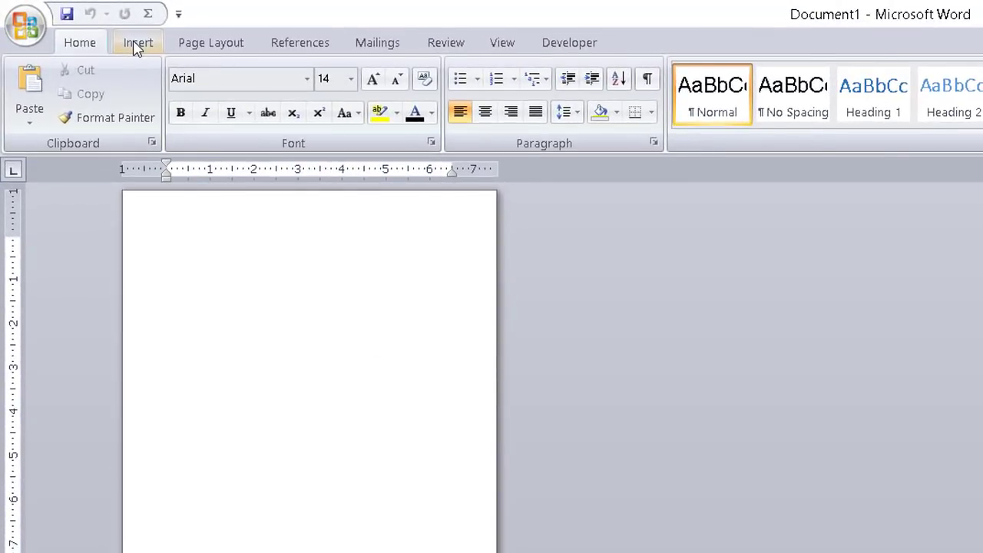
Step: Show the Insert tab's Object dropdown with Text from File, then dismiss it
click(137, 45)
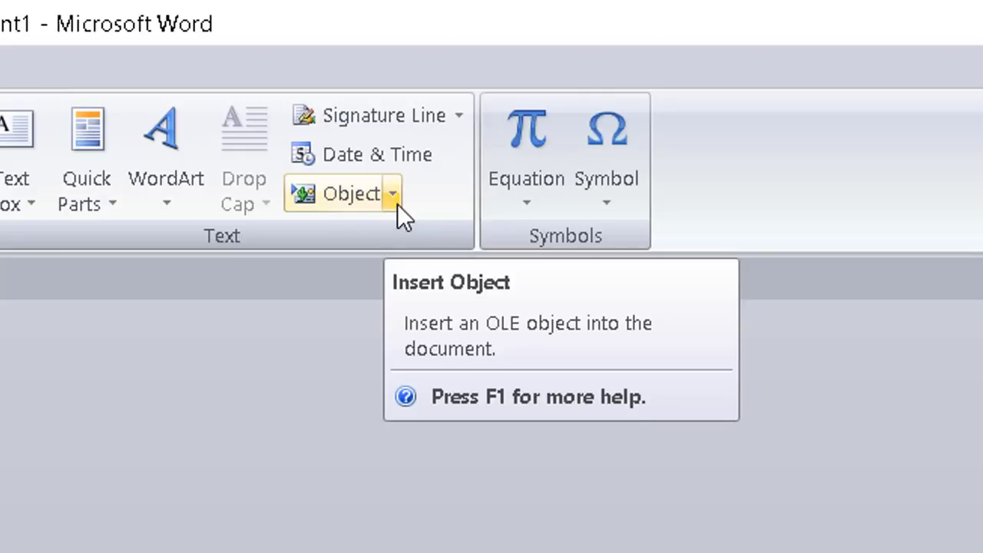
click(397, 204)
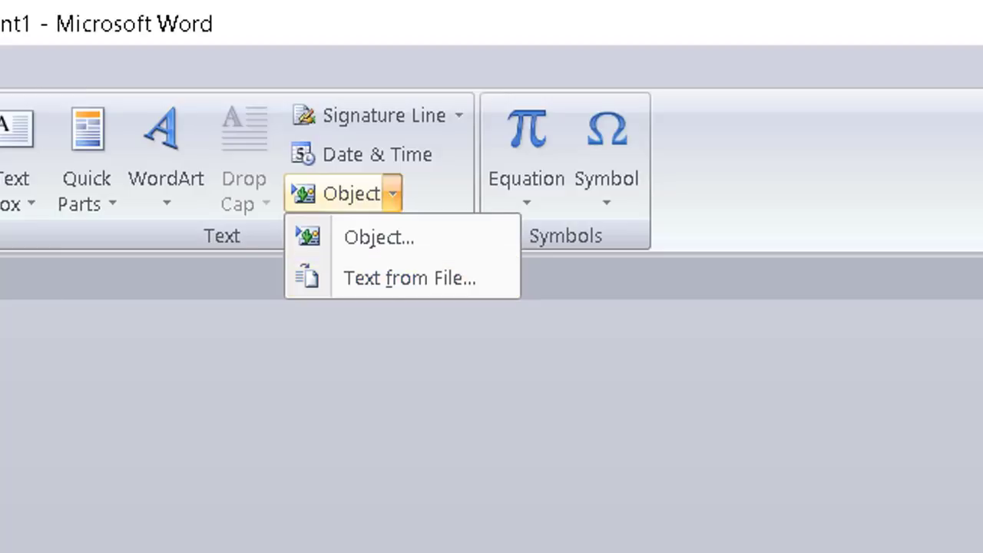
key(Escape)
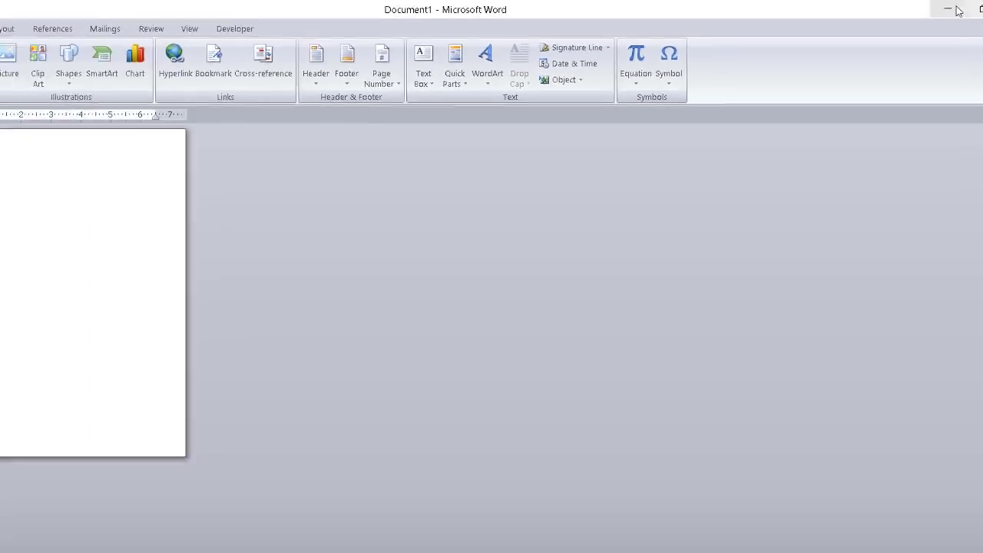
click(958, 11)
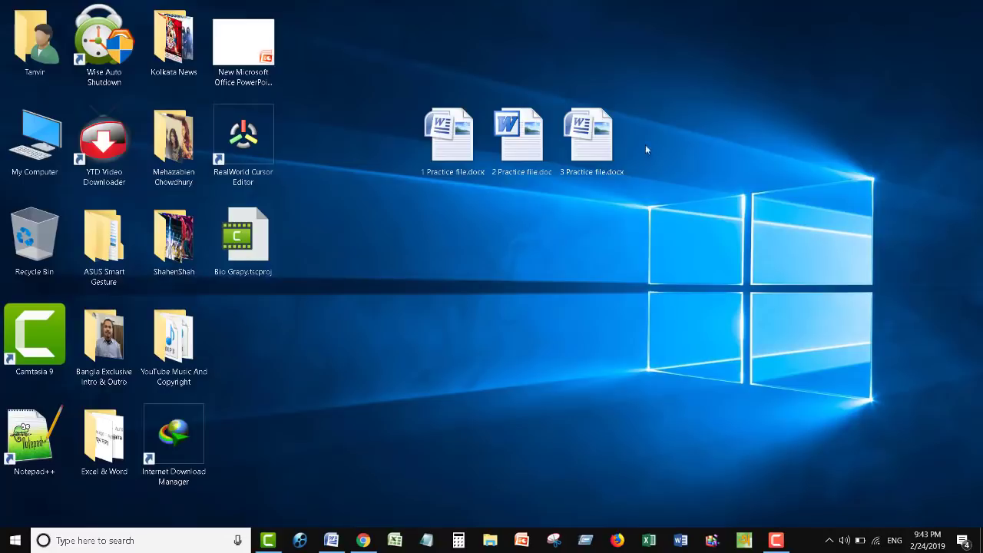
drag(408, 210, 830, 110)
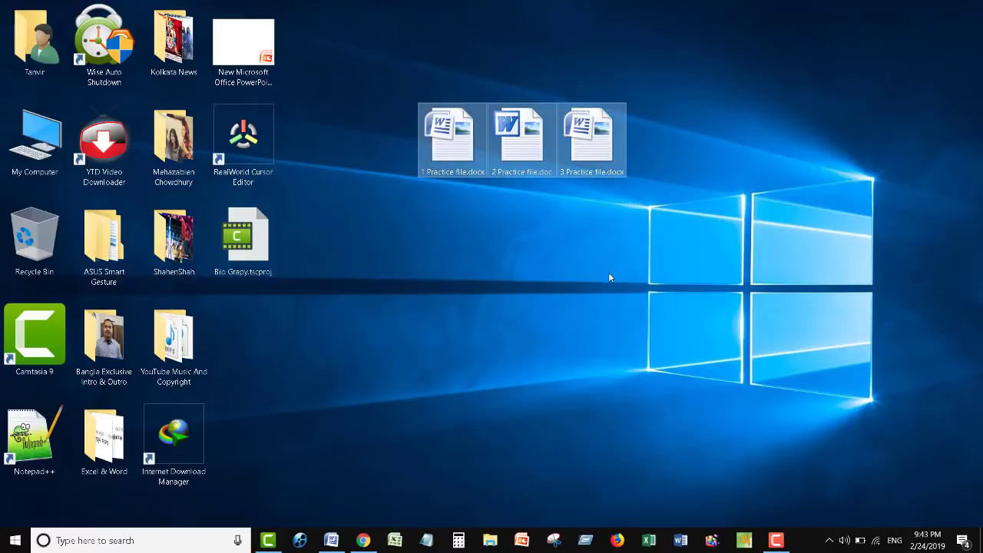
drag(430, 198, 682, 135)
click(731, 184)
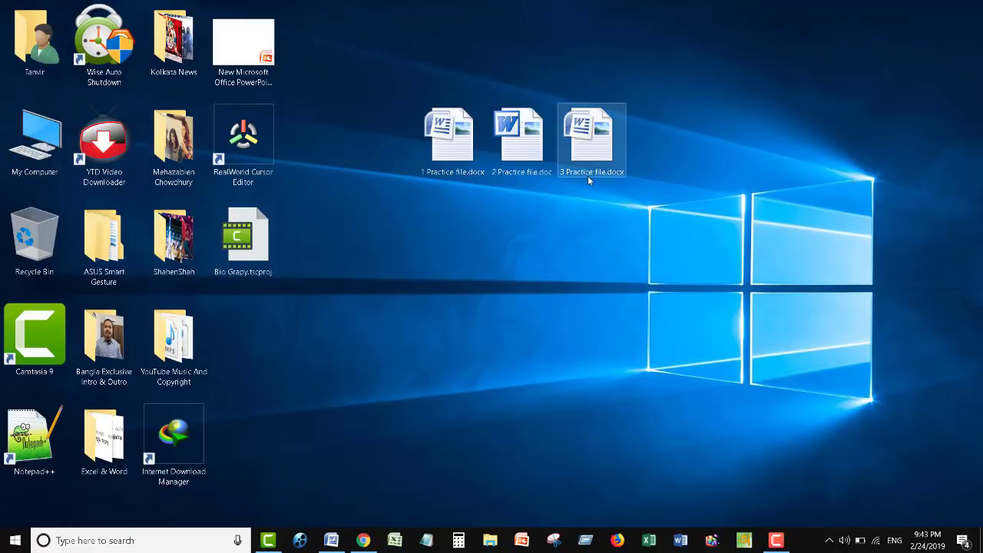
double_click(449, 154)
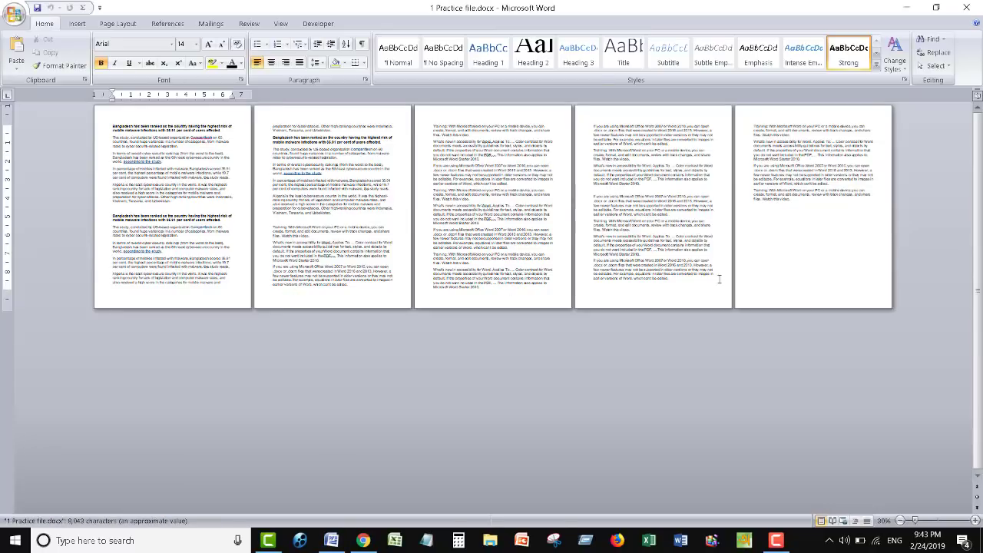
click(967, 6)
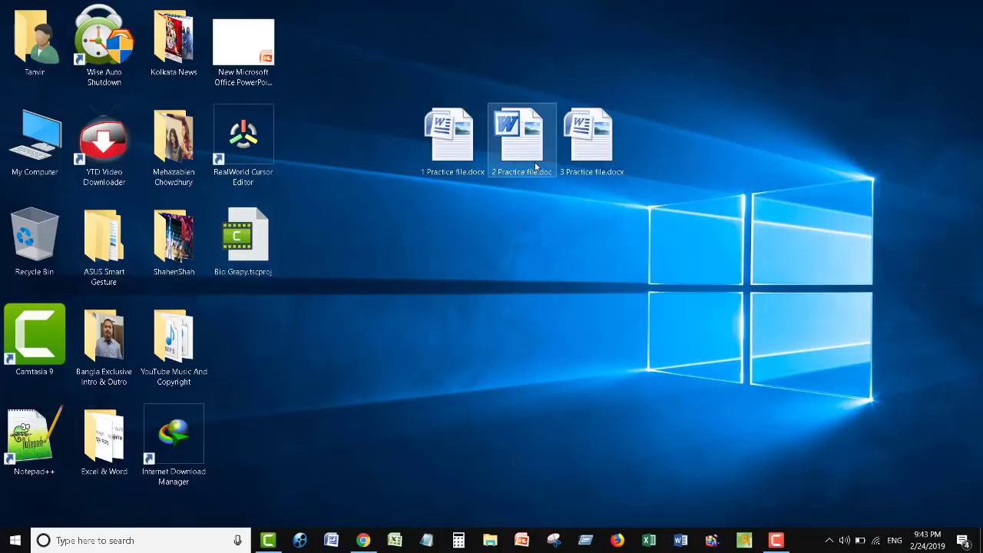
double_click(535, 166)
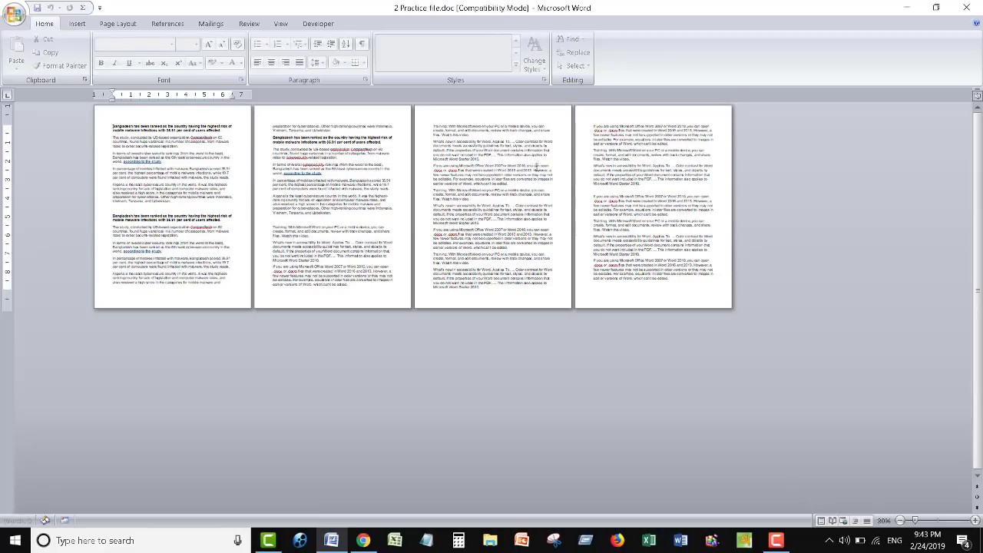
click(966, 7)
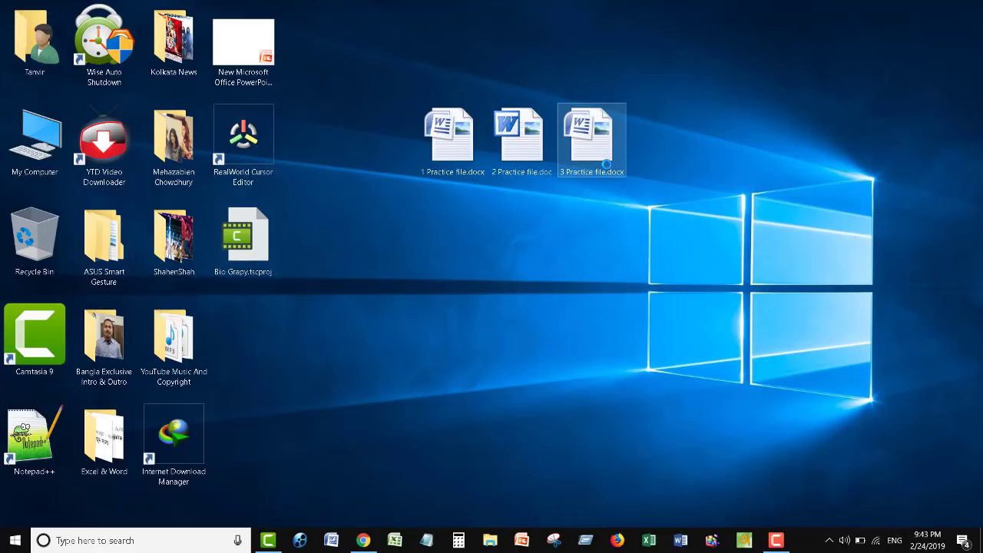
double_click(601, 158)
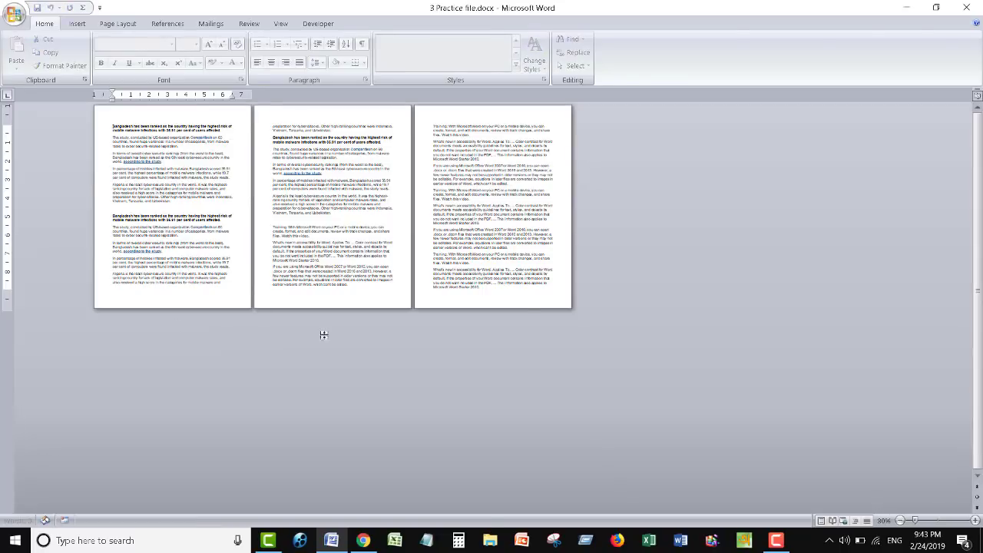
click(969, 7)
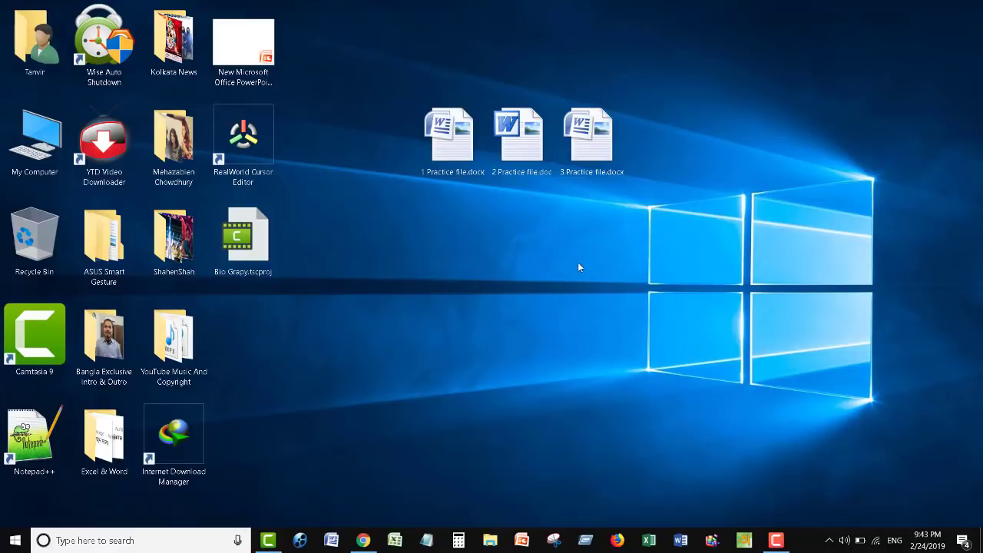
Step: Select and deselect the three practice files on the desktop, briefly restoring and re-minimizing Word
drag(447, 208, 685, 146)
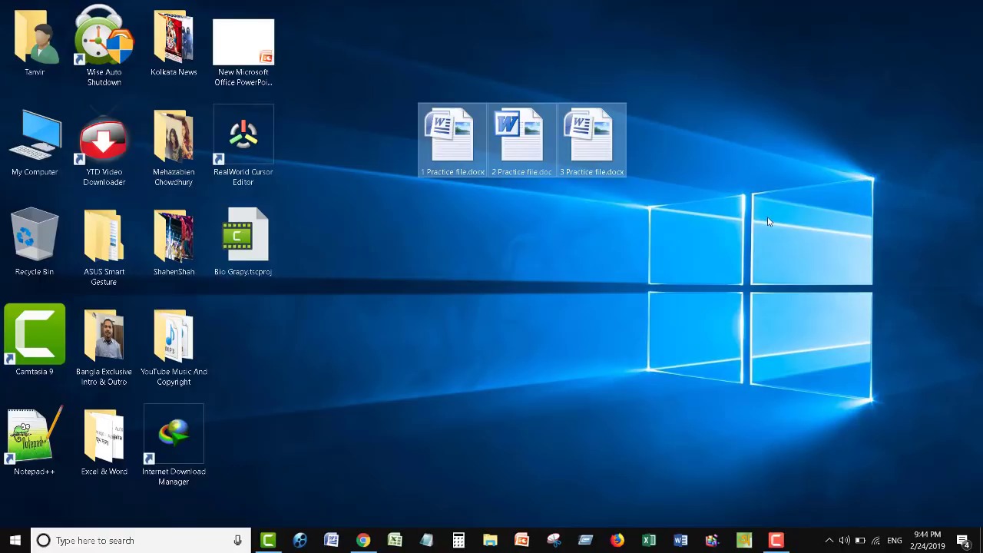
click(554, 255)
drag(395, 219, 632, 105)
click(529, 265)
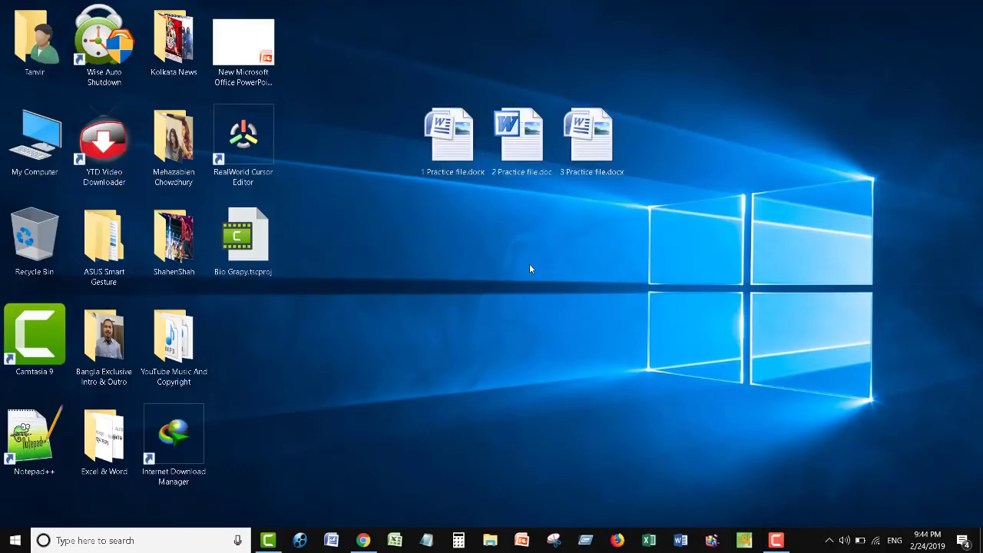
click(330, 541)
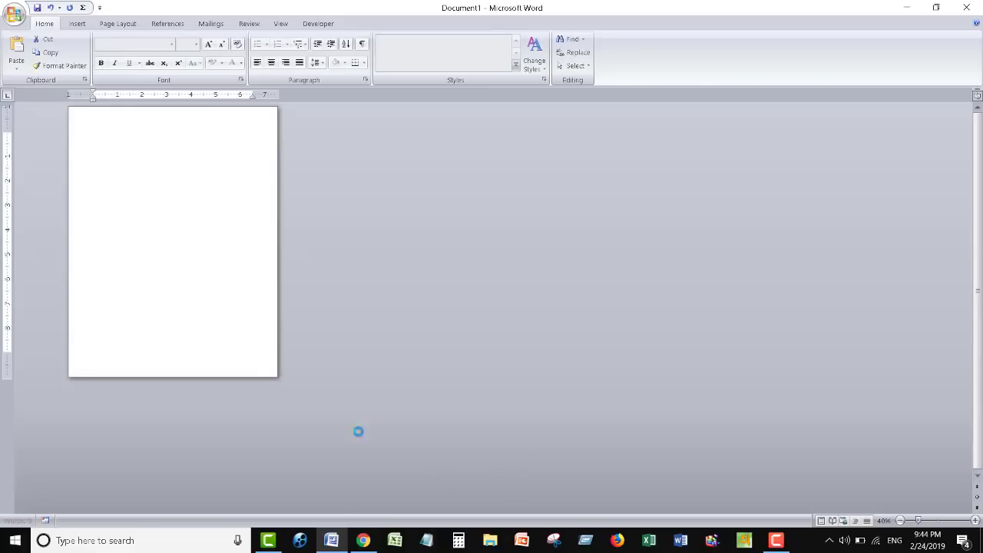
click(907, 7)
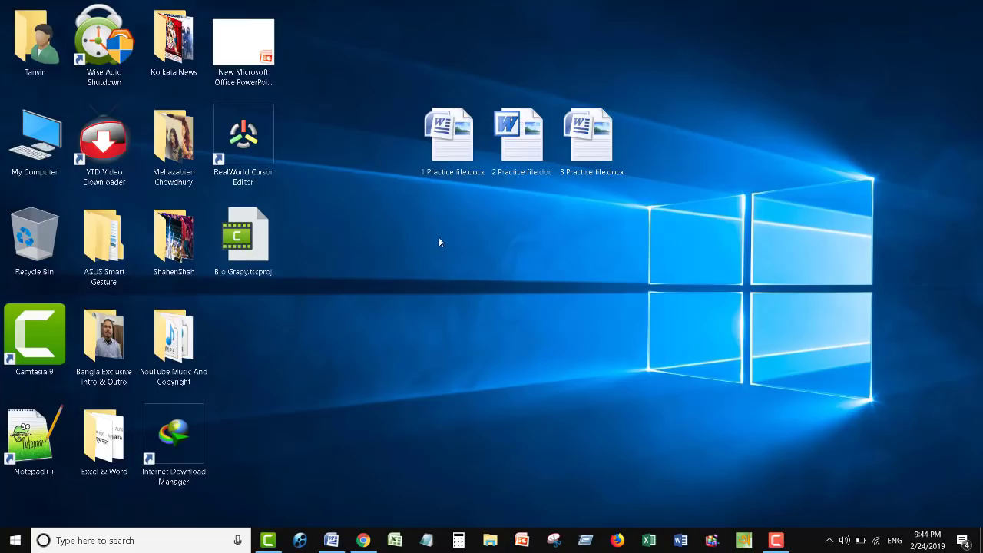
Step: Select all three practice files again and bring the blank Word document back
drag(439, 242, 712, 115)
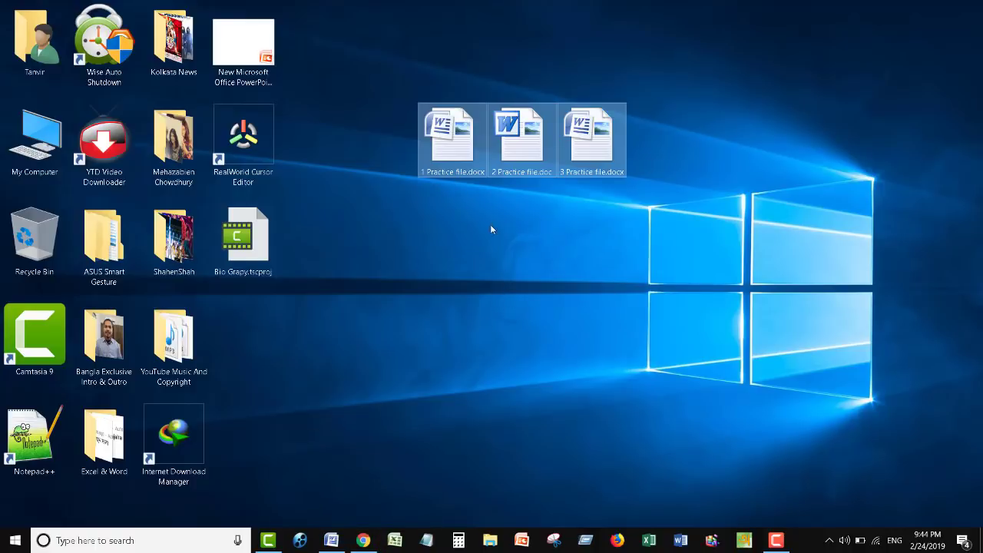
drag(480, 196, 632, 138)
click(793, 170)
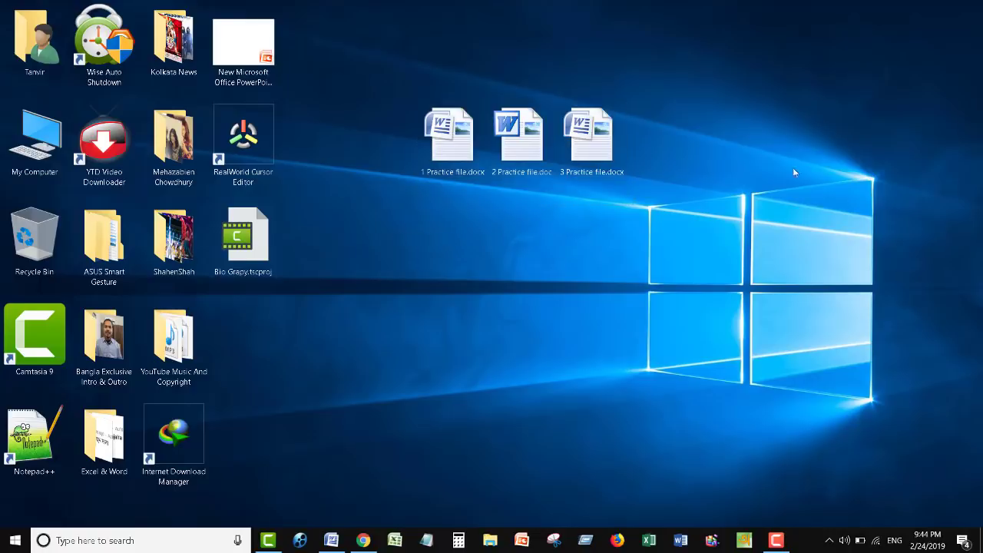
drag(404, 223, 636, 104)
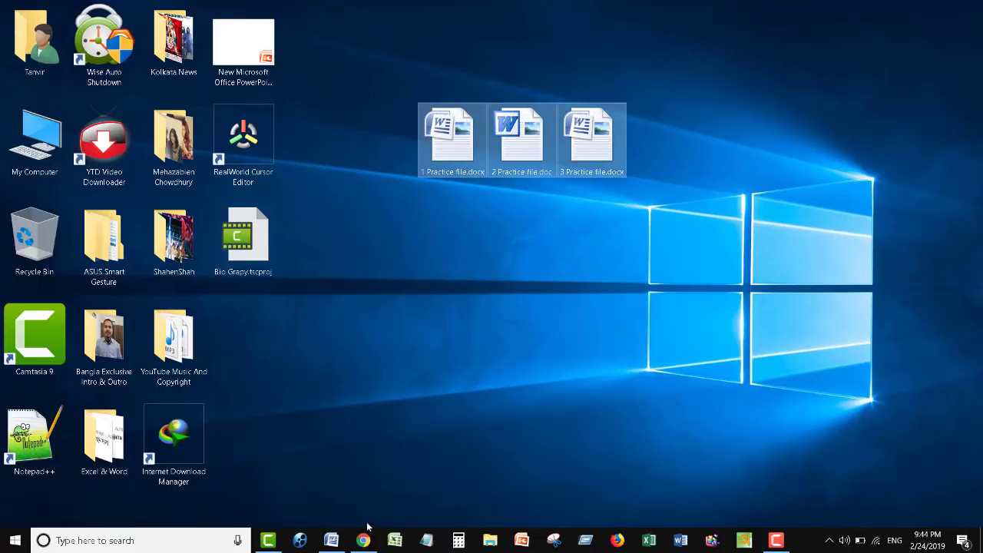
click(331, 540)
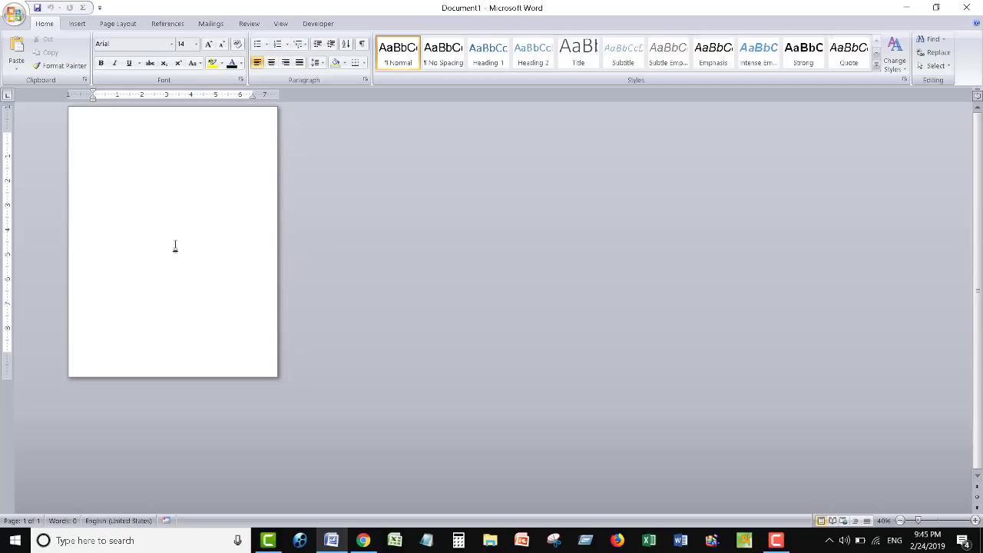
Step: Insert all three Desktop Practice files into Document1 via Insert > Object > Text from File
click(81, 24)
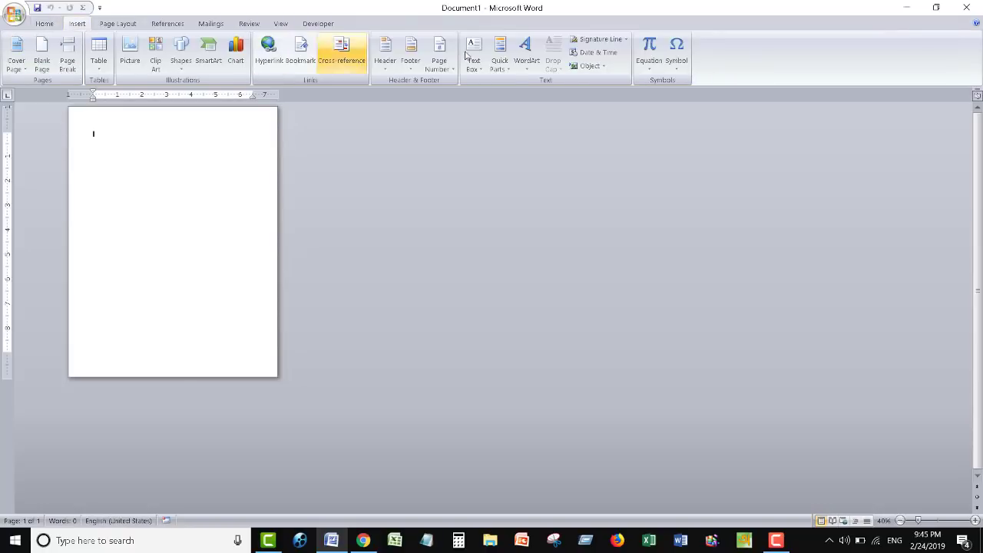
click(606, 67)
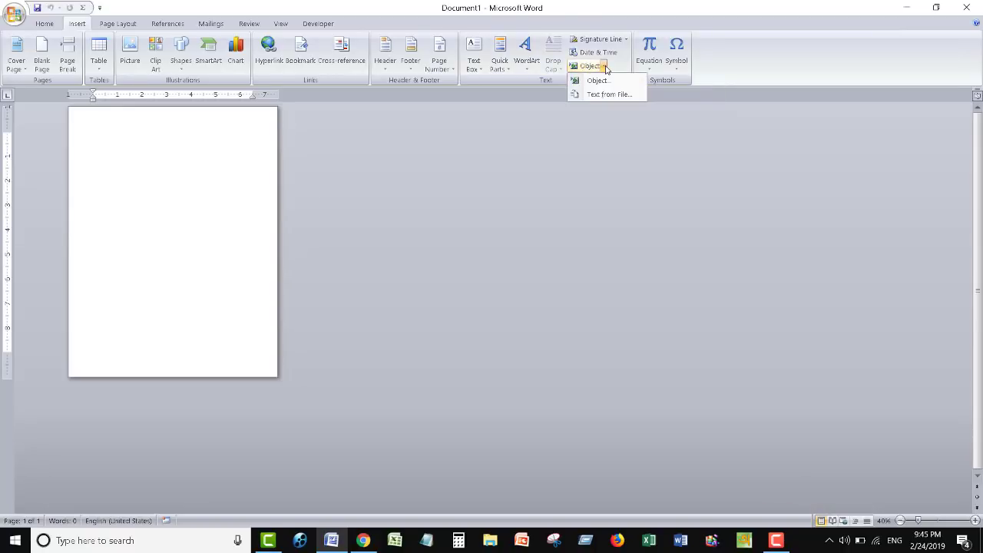
click(619, 97)
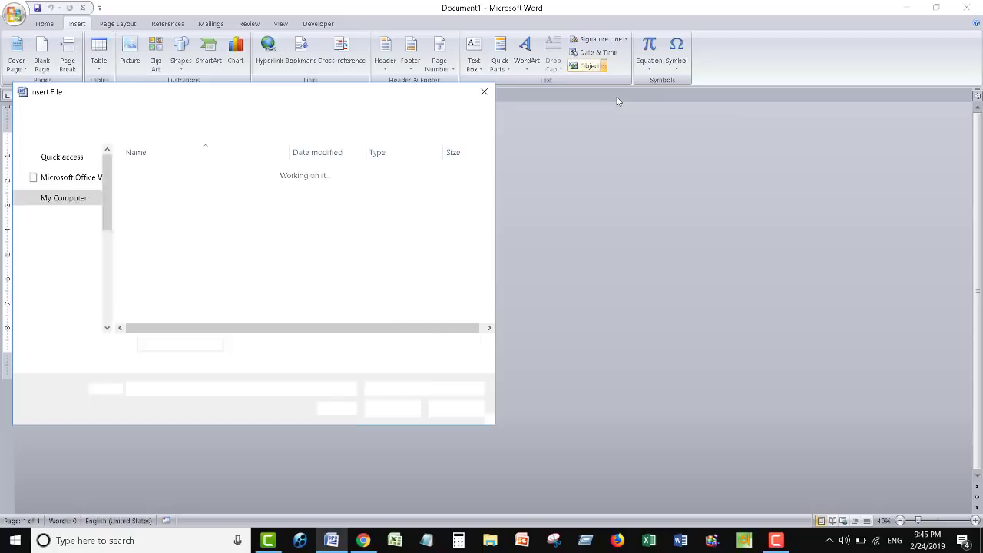
drag(542, 120, 542, 120)
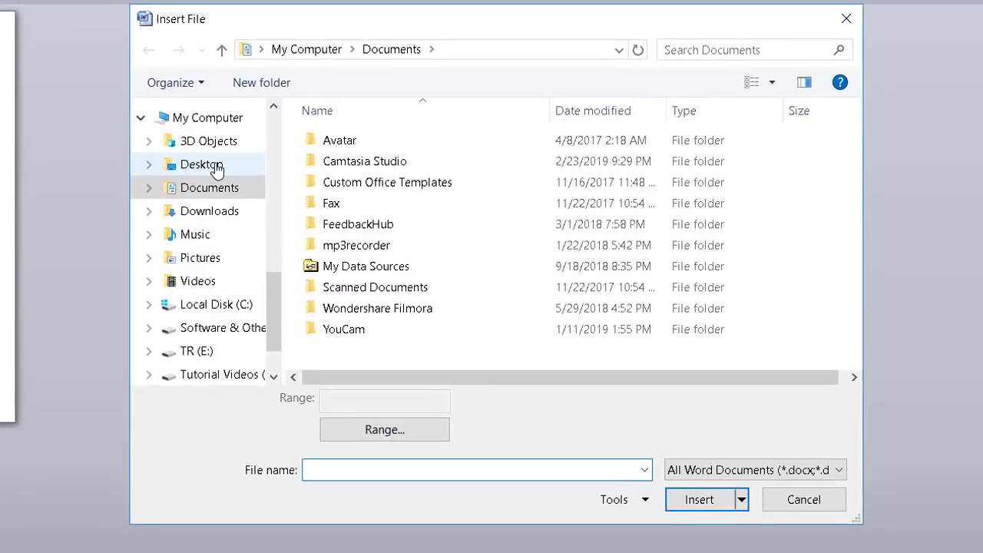
click(410, 210)
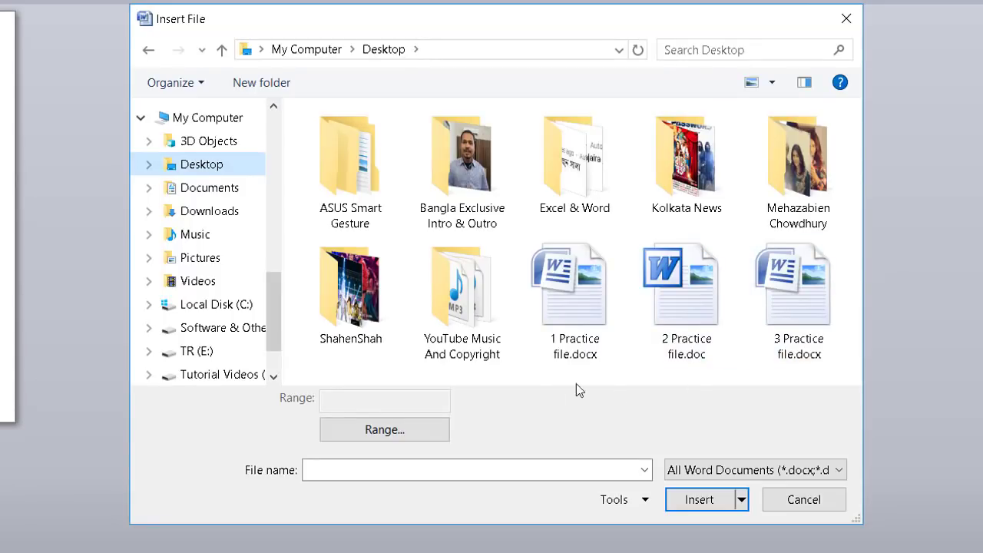
click(542, 373)
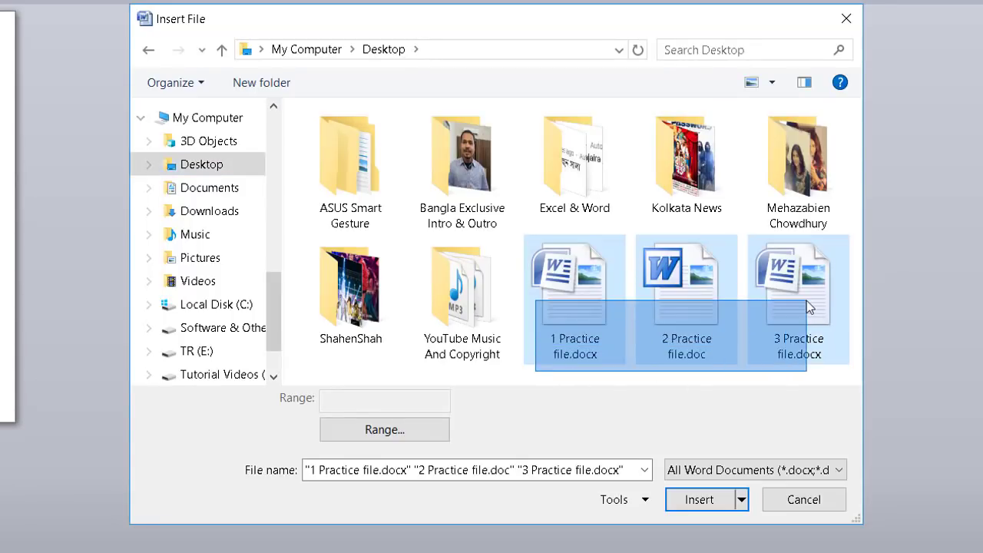
drag(618, 376, 808, 307)
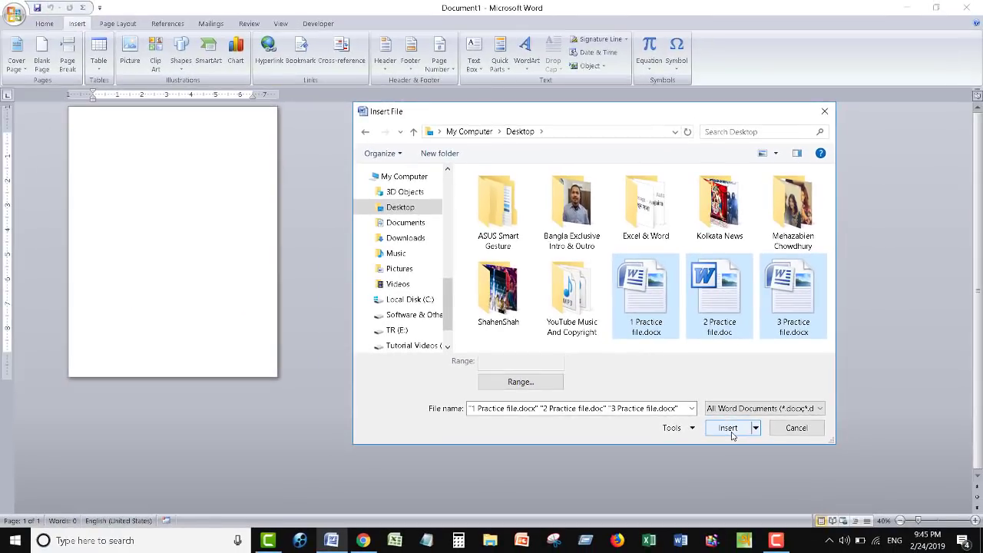
click(731, 436)
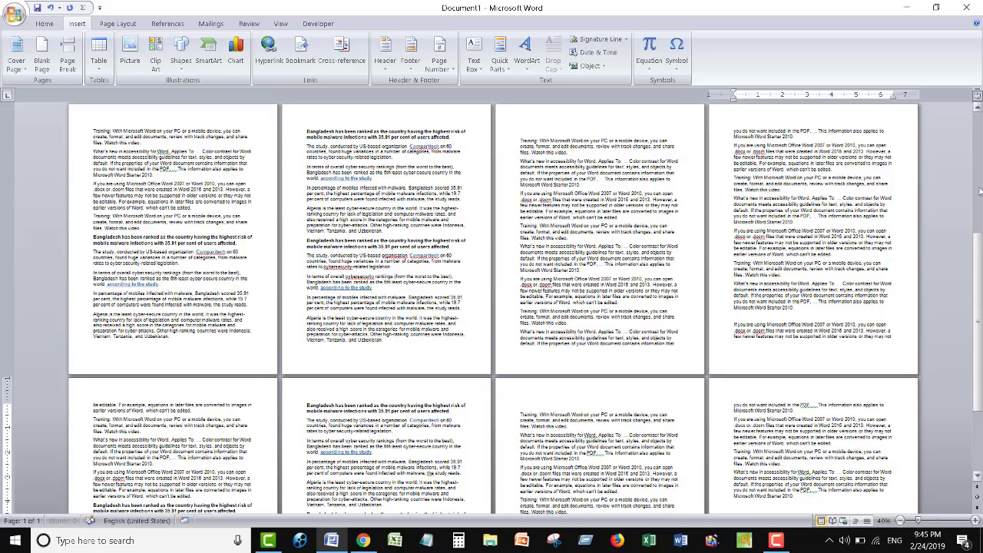
Step: Scroll through the merged document to check it runs to 12 pages
scroll(912, 281, down, 2)
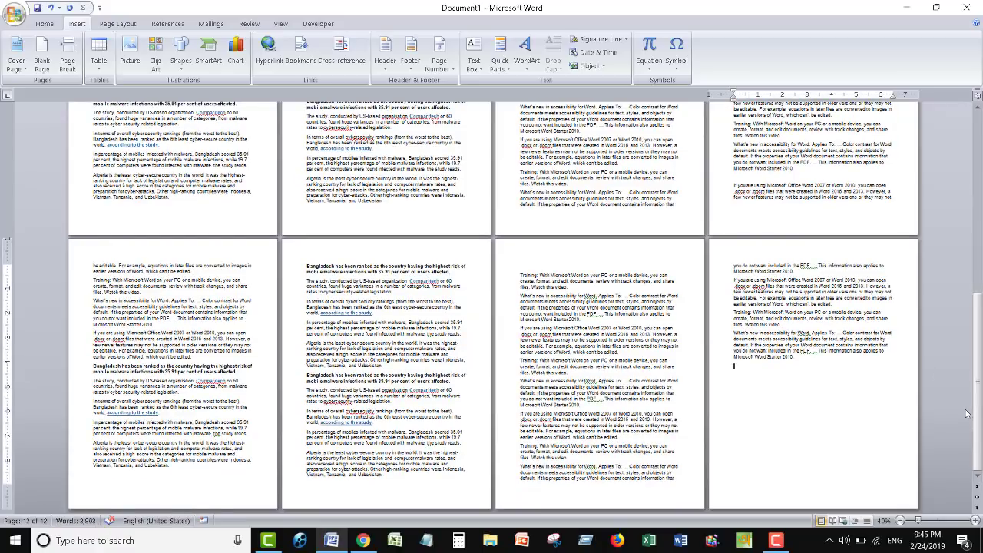
drag(977, 424, 977, 122)
scroll(749, 321, down, 1)
scroll(749, 321, down, 3)
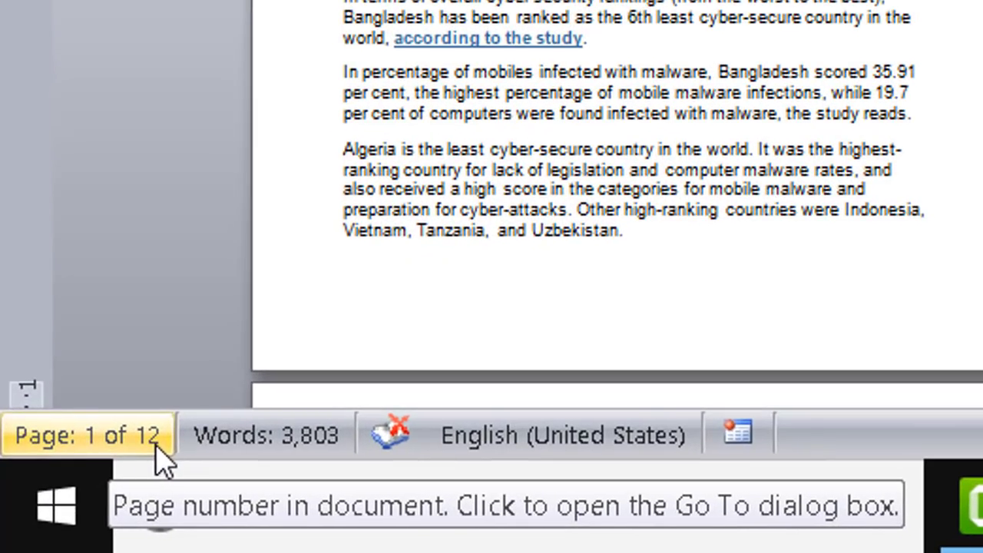
scroll(630, 199, up, 4)
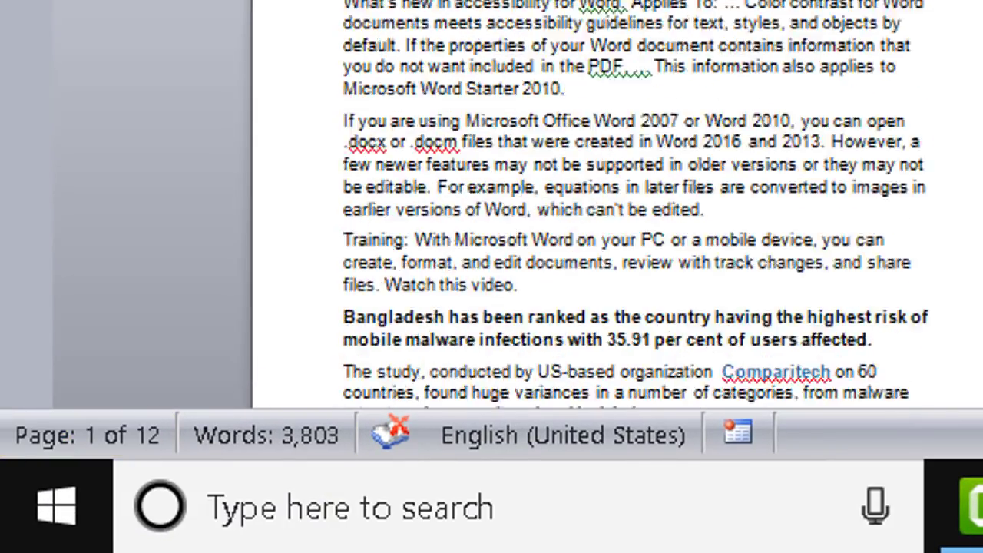
scroll(630, 199, up, 2)
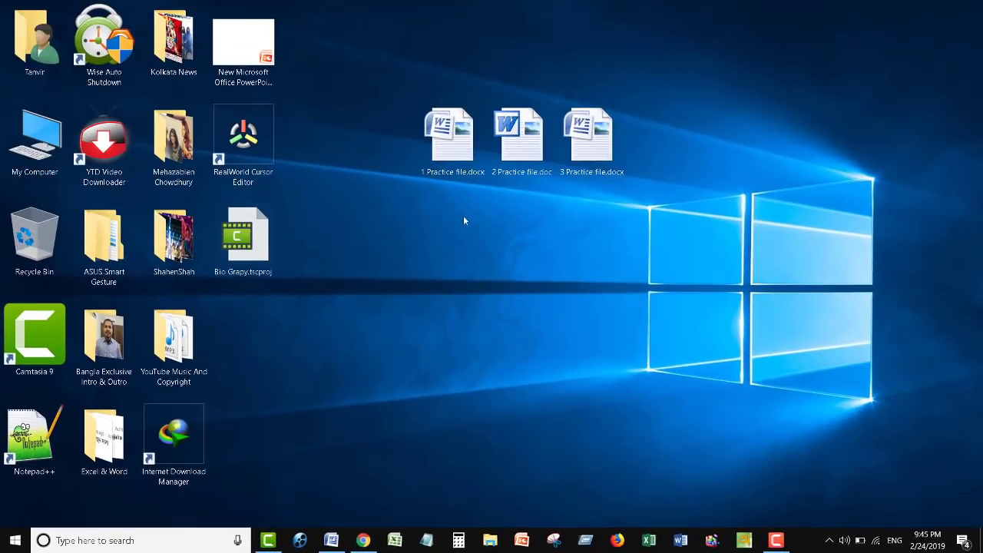
Step: Select the three Practice files on the desktop, return to Word, and scroll through all 12 pages
drag(436, 225, 641, 132)
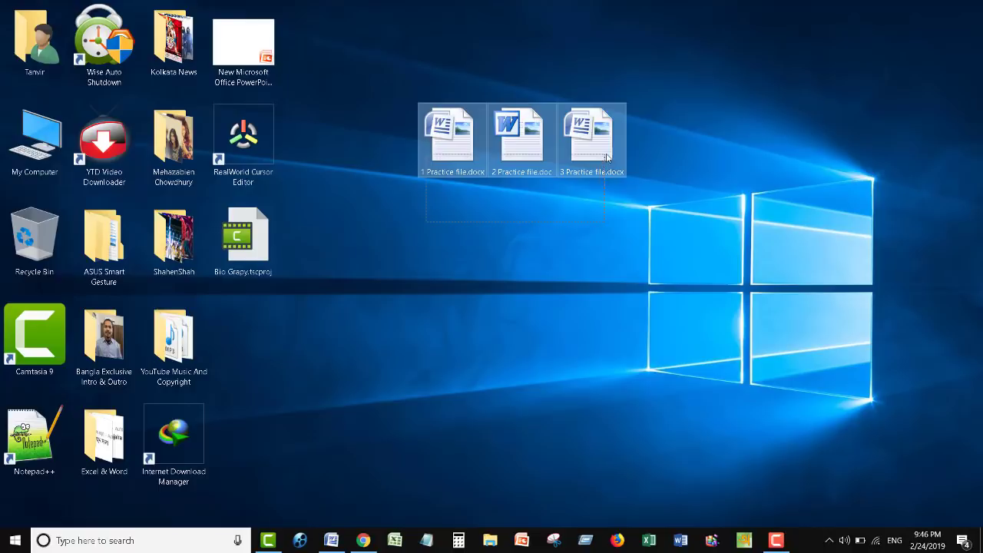
click(331, 540)
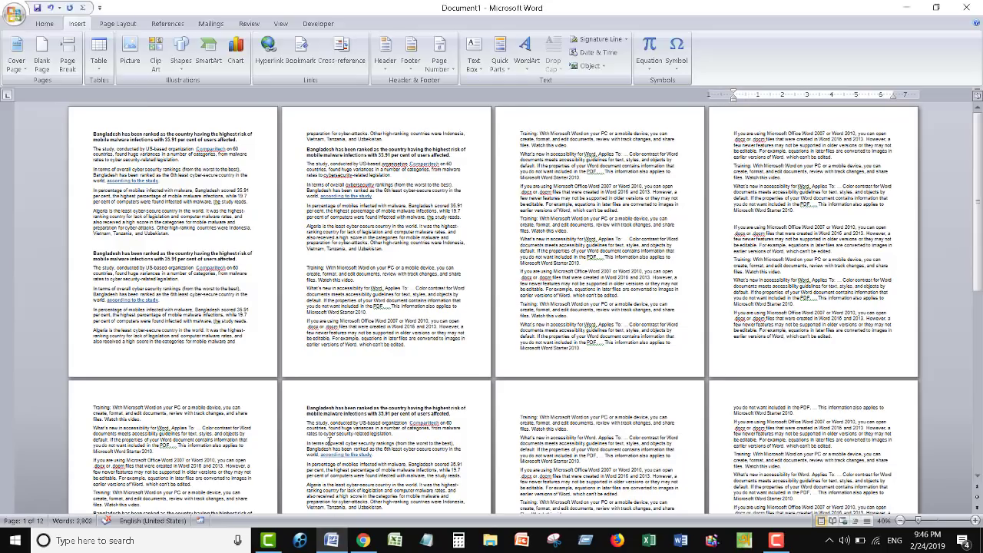
scroll(734, 372, down, 1)
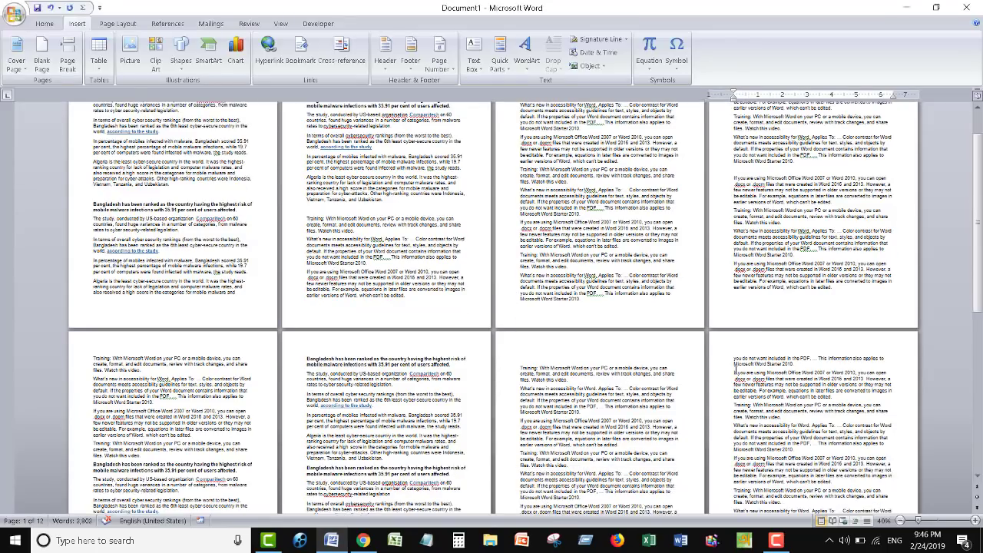
scroll(735, 372, down, 1)
scroll(735, 372, down, 1)
scroll(735, 372, down, 1)
scroll(735, 372, down, 2)
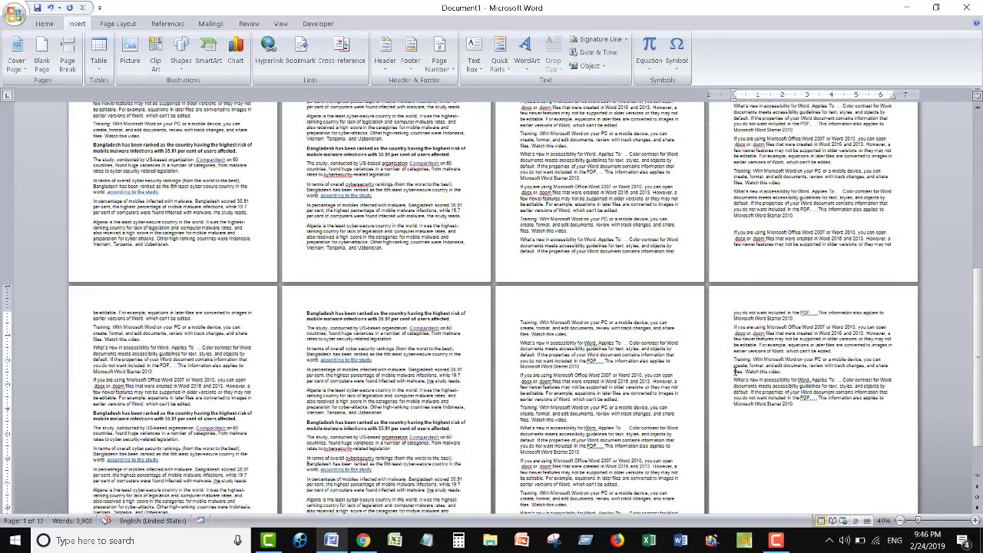
scroll(735, 372, down, 1)
scroll(735, 372, down, 1)
scroll(735, 371, up, 1)
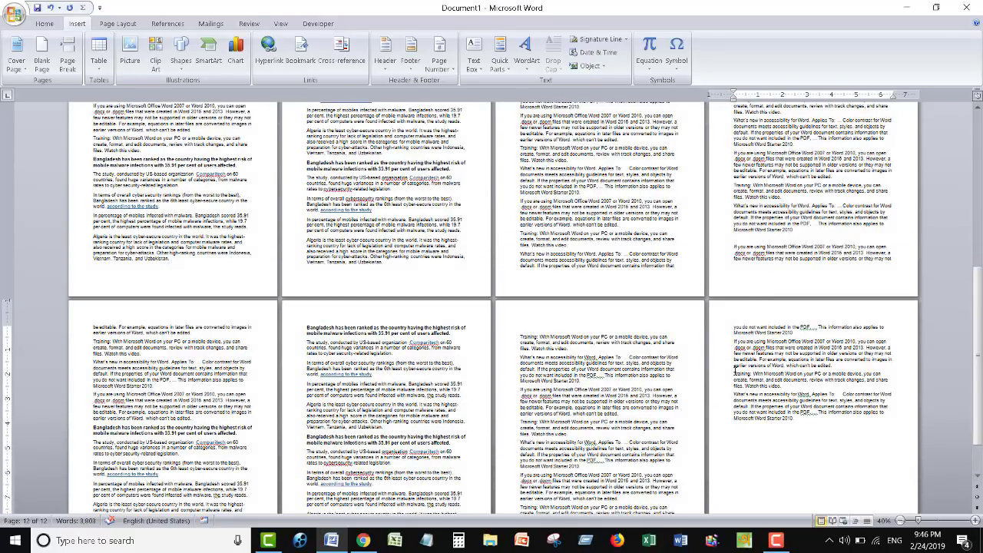
scroll(735, 372, up, 1)
scroll(735, 372, up, 2)
scroll(733, 372, up, 1)
scroll(733, 372, up, 1)
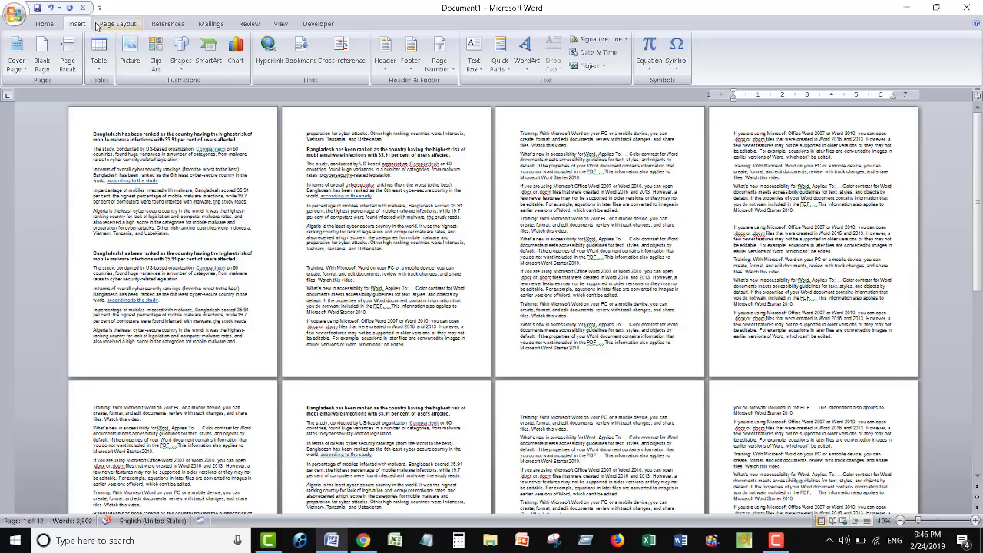
Step: Show the Object and Text from File choices under the Insert tab's Object arrow
click(603, 67)
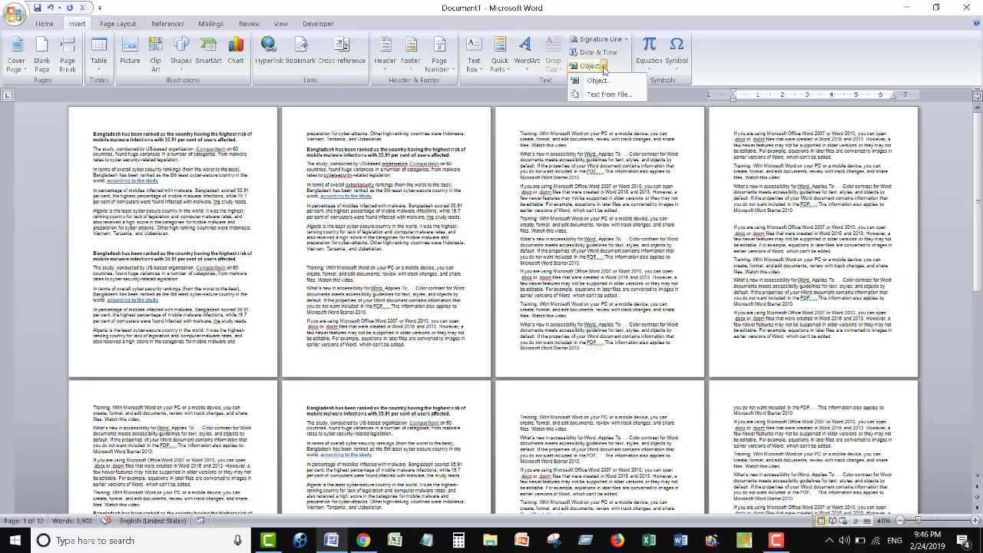